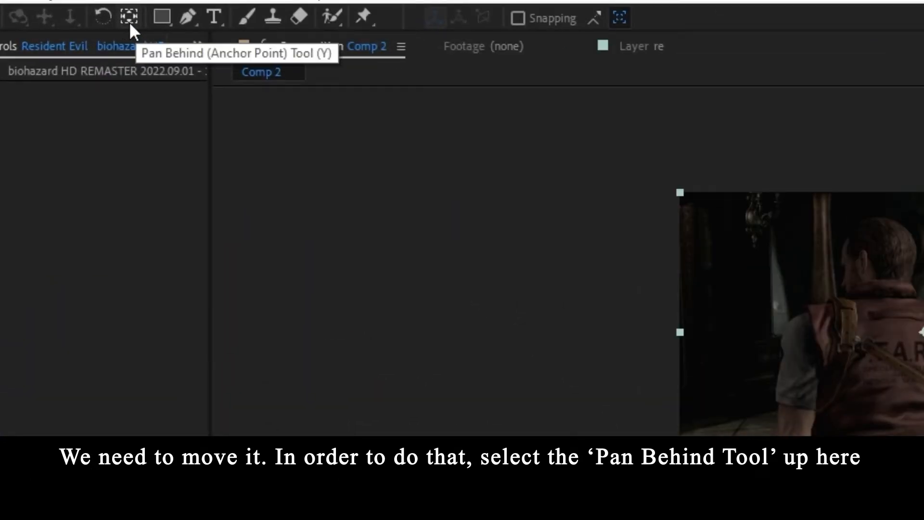
# - Move the anchor points of both clips to the bottom-right corner of the frame with the Pan Behind tool
pyautogui.click(129, 18)
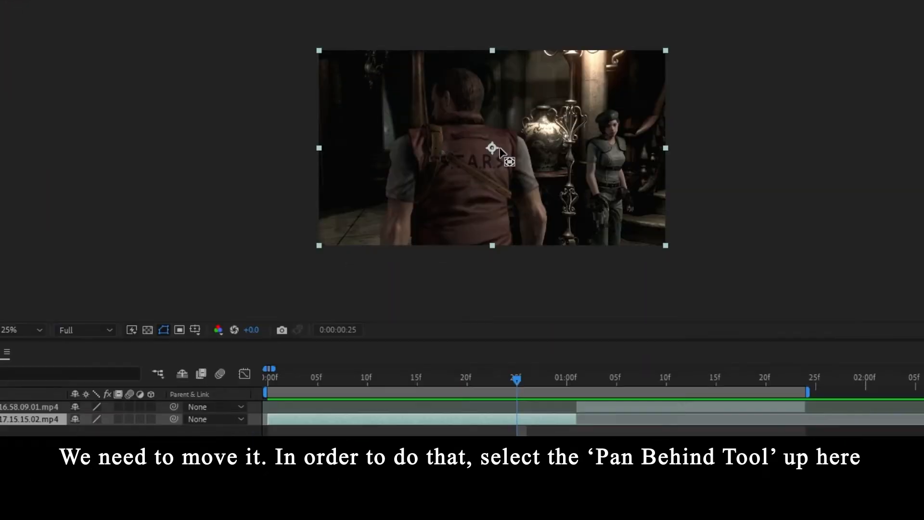
pyautogui.moveTo(492, 148); pyautogui.dragTo(666, 246)
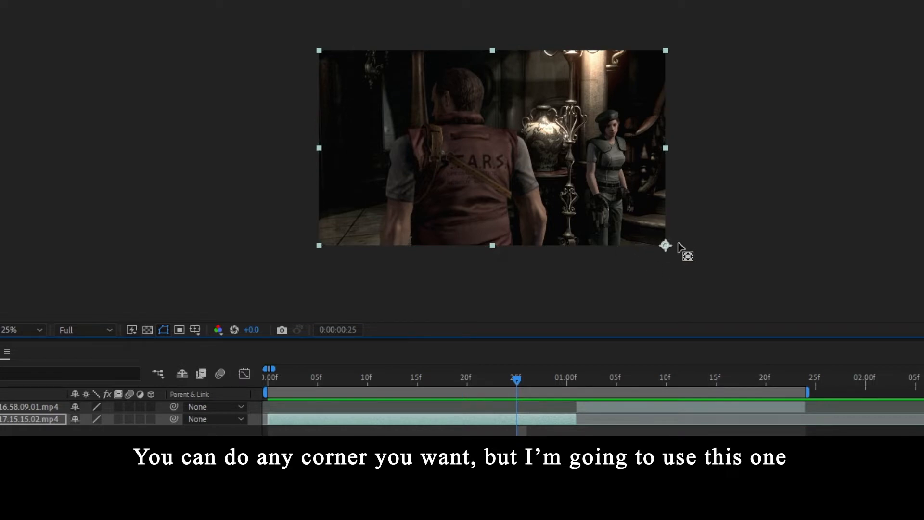
pyautogui.click(576, 378)
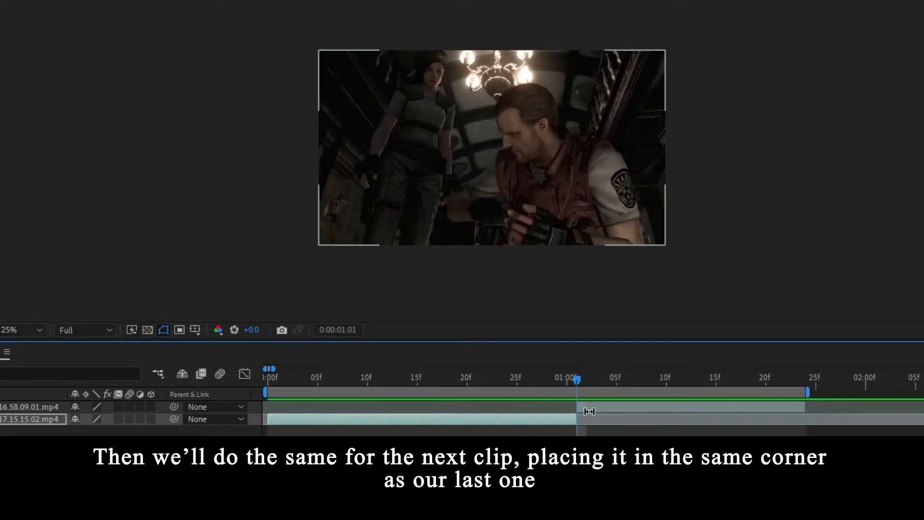
pyautogui.click(626, 406)
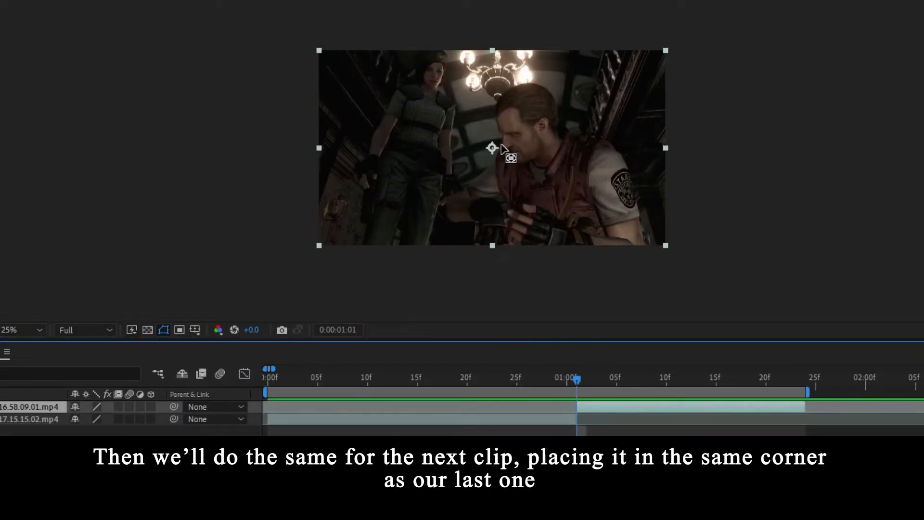
pyautogui.moveTo(493, 148); pyautogui.dragTo(662, 245)
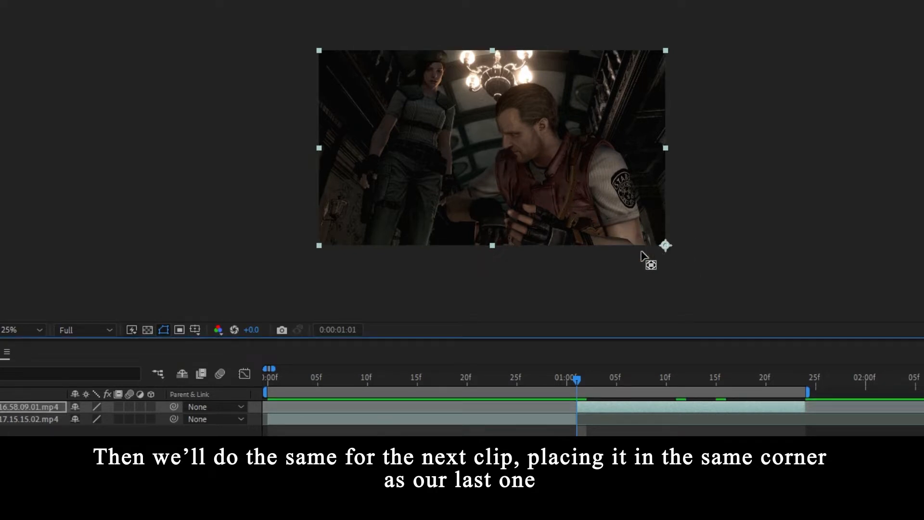
# - Add Scale keyframes to the first clip at 0:00:01:01 and ten frames earlier at 0:00:00:21
pyautogui.click(562, 418)
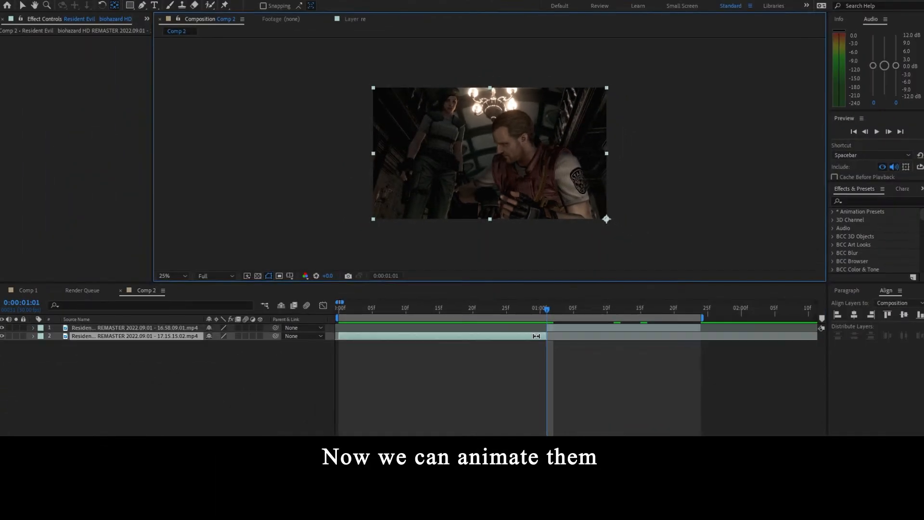
pyautogui.click(536, 336)
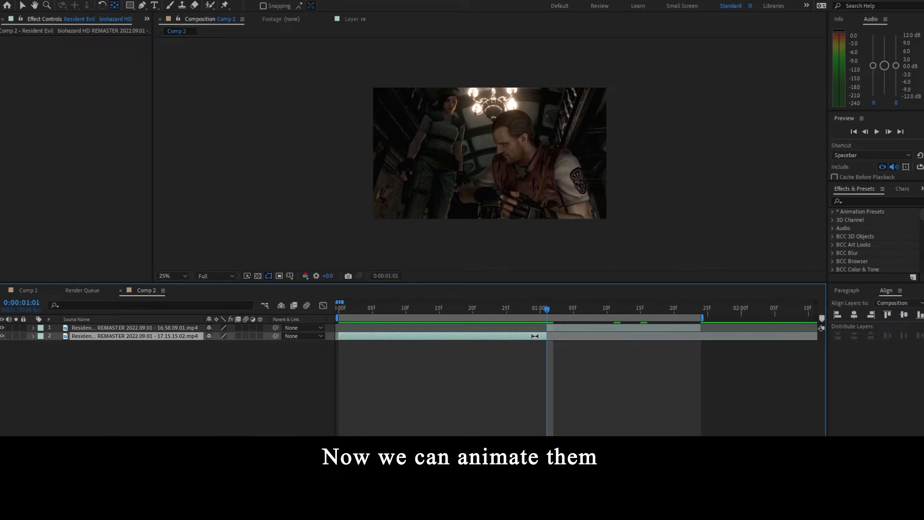
pyautogui.press('v')
pyautogui.press('s')
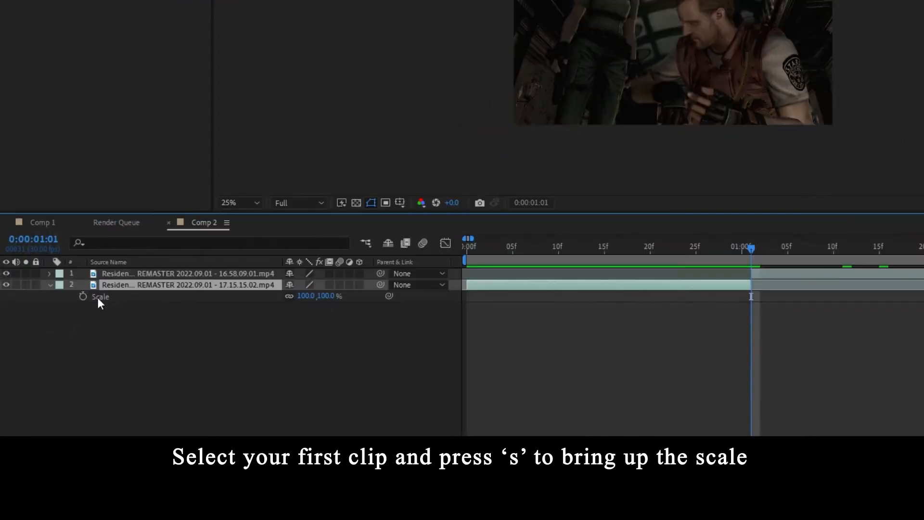
pyautogui.click(86, 346)
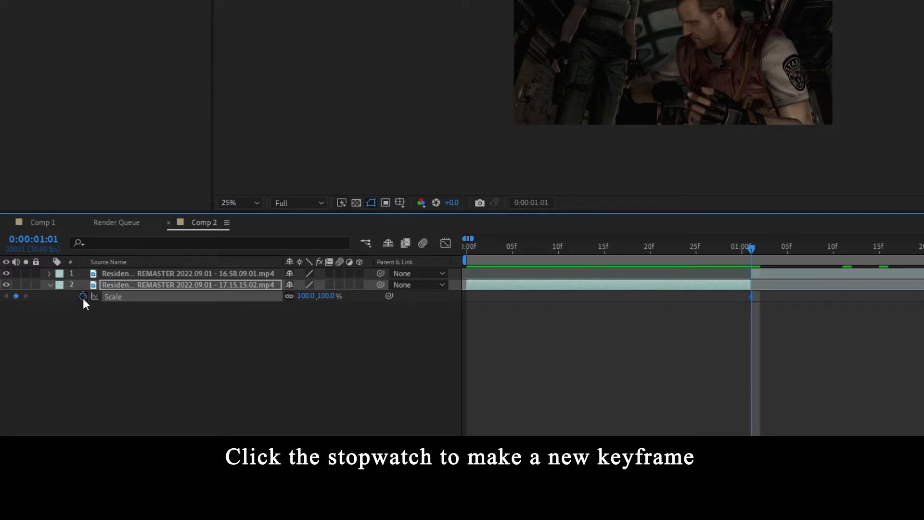
pyautogui.hotkey('shift', 'pageup')
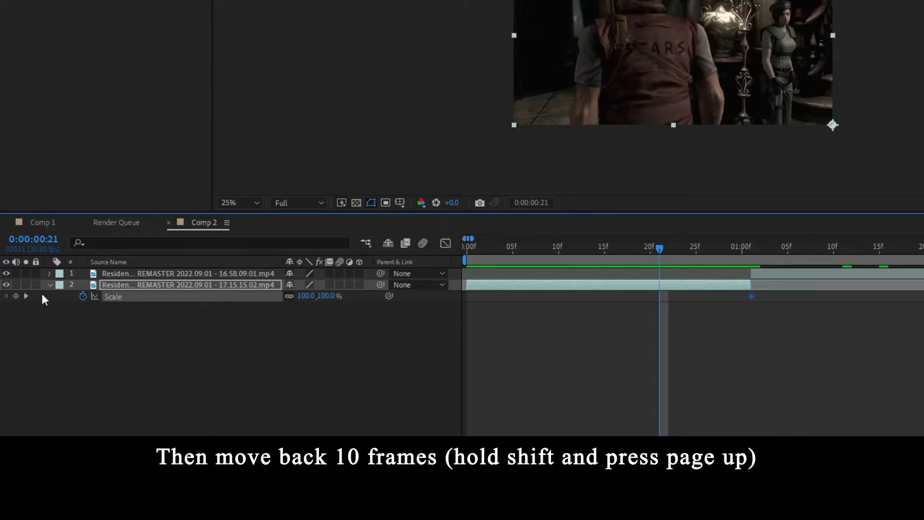
pyautogui.click(17, 296)
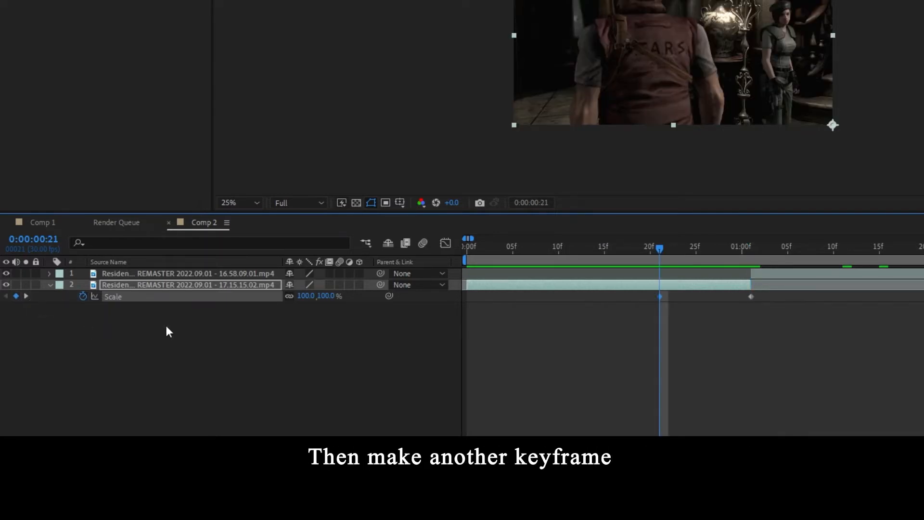
pyautogui.click(432, 330)
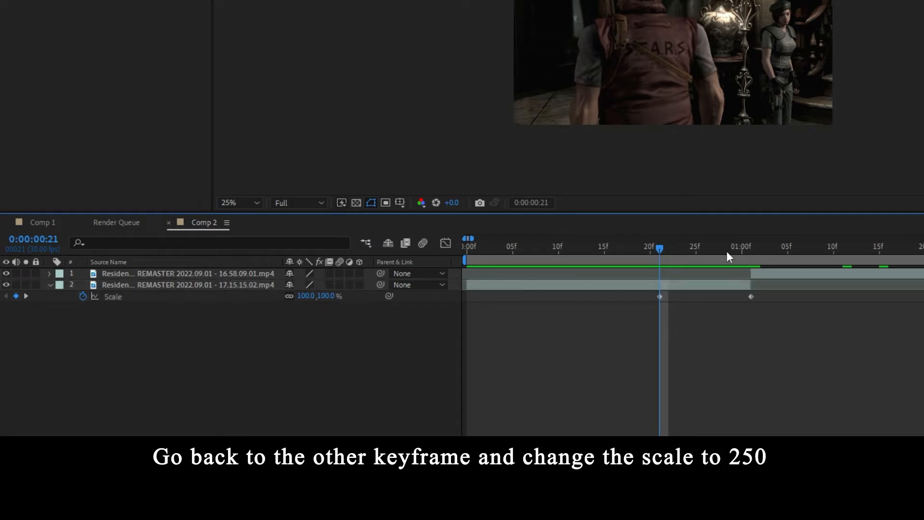
# - Set the first clip's Scale to 250% at its 0:00:01:01 keyframe and preview the zoom
pyautogui.hotkey('shift', 'pagedown')
pyautogui.click(749, 295)
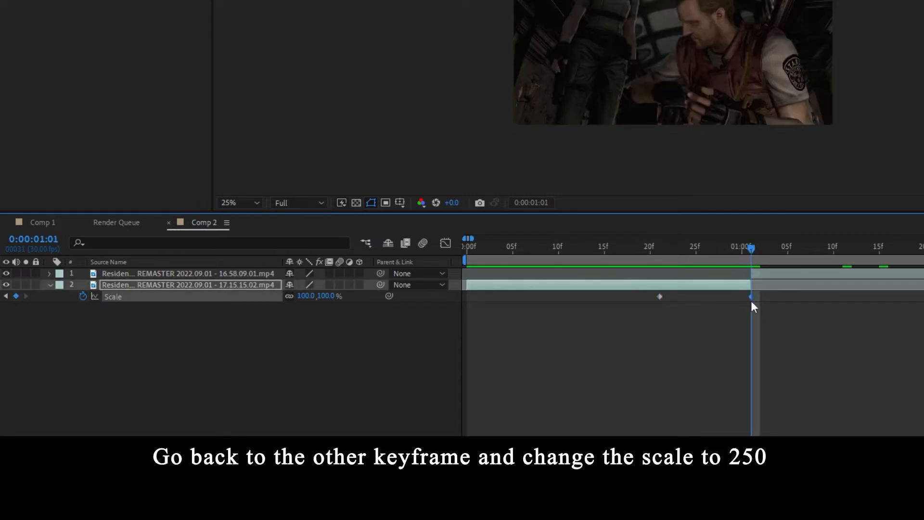
pyautogui.click(328, 296)
pyautogui.press('Return')
pyautogui.click(478, 316)
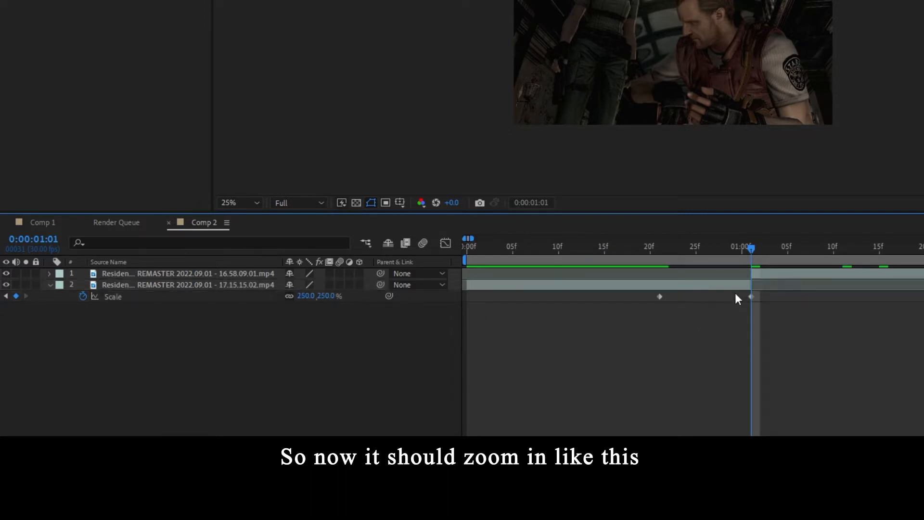
pyautogui.moveTo(728, 246); pyautogui.dragTo(755, 253)
# - Add Scale keyframes to the second clip at 0:00:01:01 and ten frames further at 0:00:01:11
pyautogui.click(773, 275)
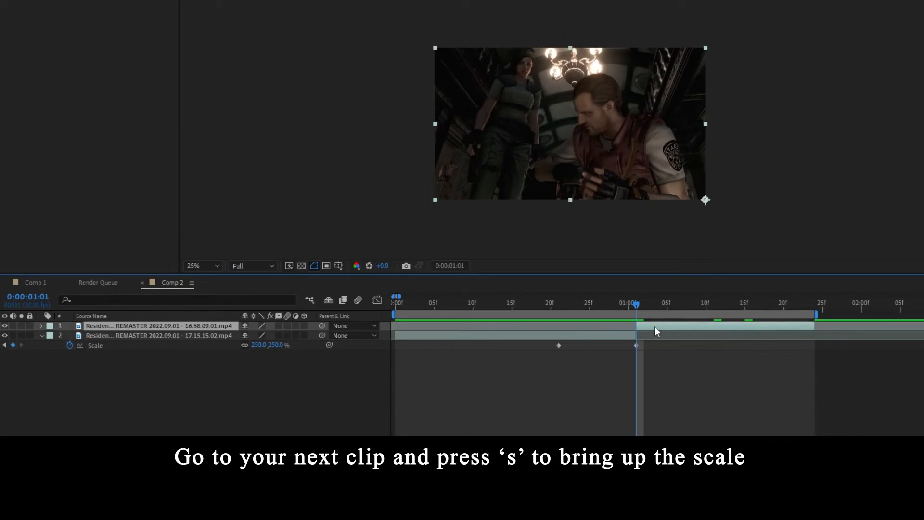
pyautogui.press('s')
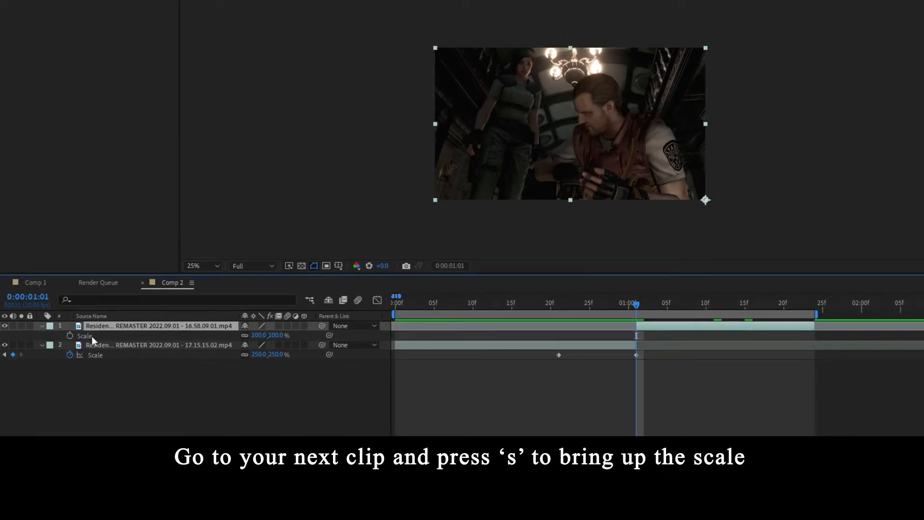
pyautogui.click(79, 336)
pyautogui.click(70, 335)
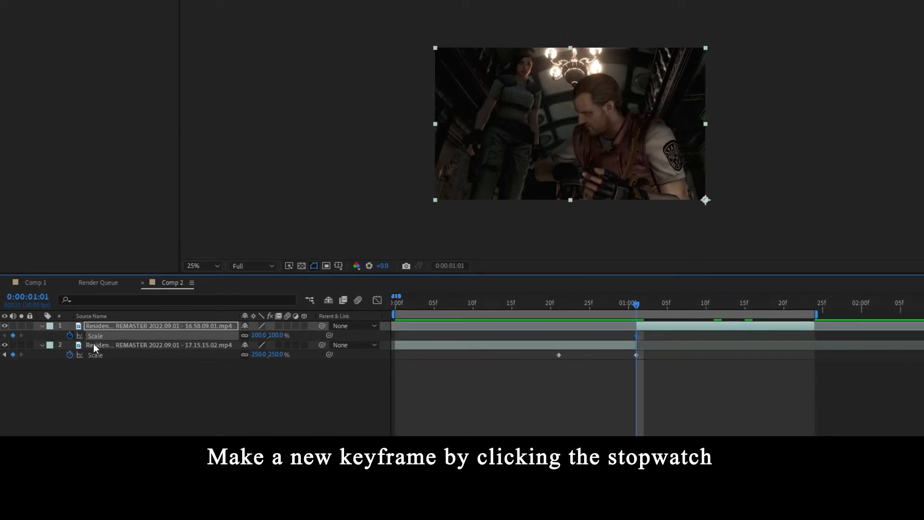
pyautogui.hotkey('shift', 'pagedown')
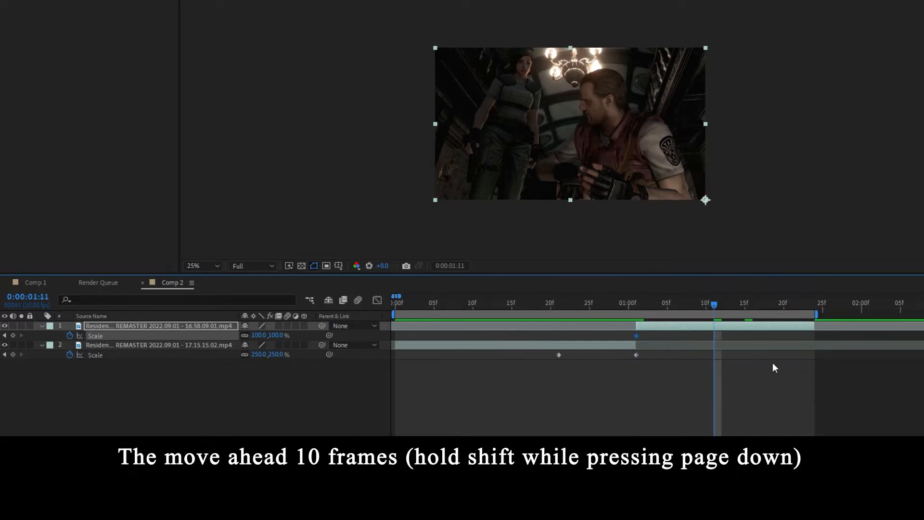
pyautogui.click(5, 336)
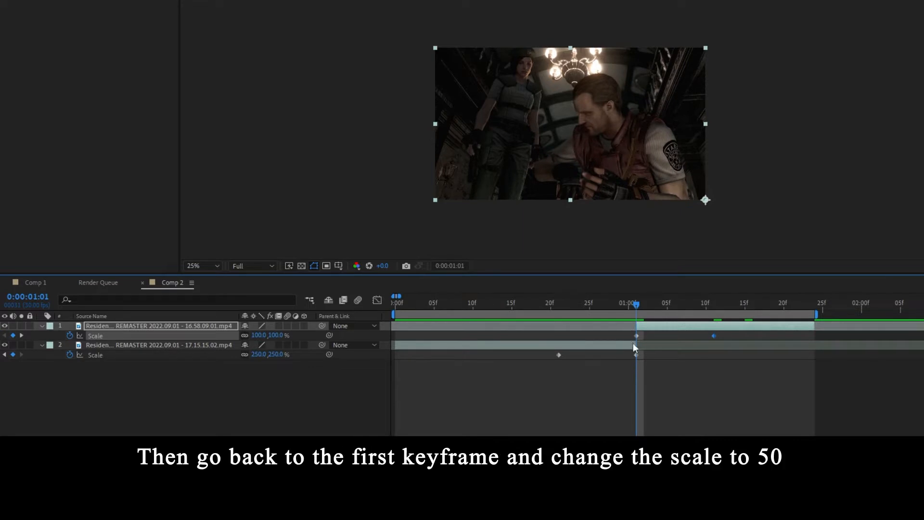
# - Set the second clip's Scale to 50% at its first keyframe and preview the zoom
pyautogui.click(274, 335)
pyautogui.press('Return')
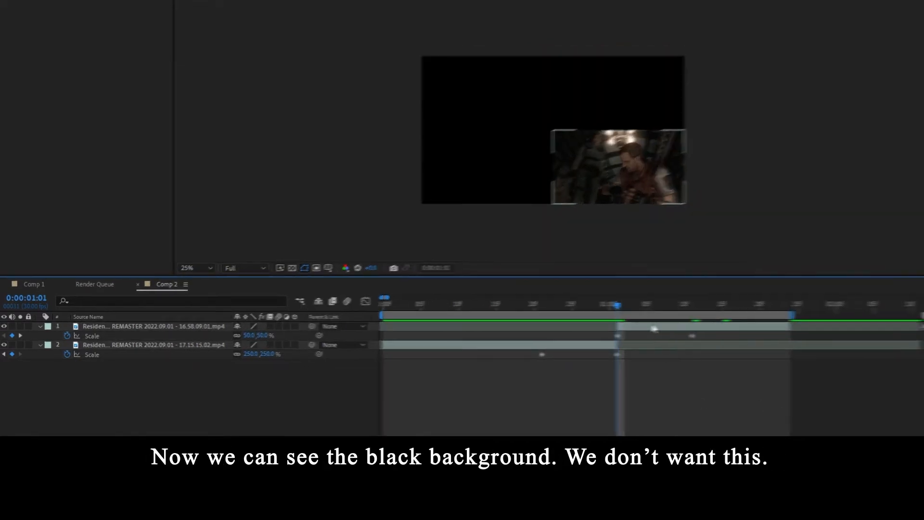
pyautogui.moveTo(635, 304); pyautogui.dragTo(677, 310)
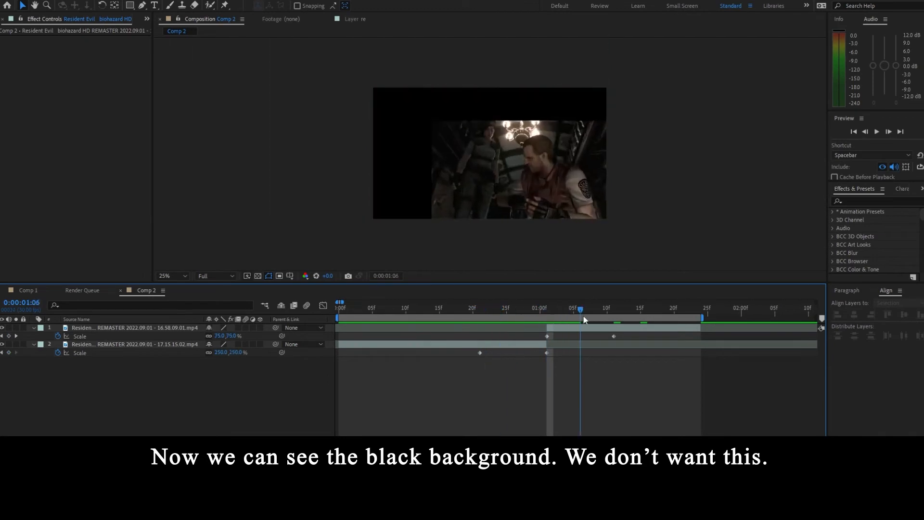
pyautogui.moveTo(583, 315)
pyautogui.mouseDown()
pyautogui.moveTo(591, 315)
pyautogui.moveTo(551, 315)
pyautogui.moveTo(568, 314)
pyautogui.mouseUp()
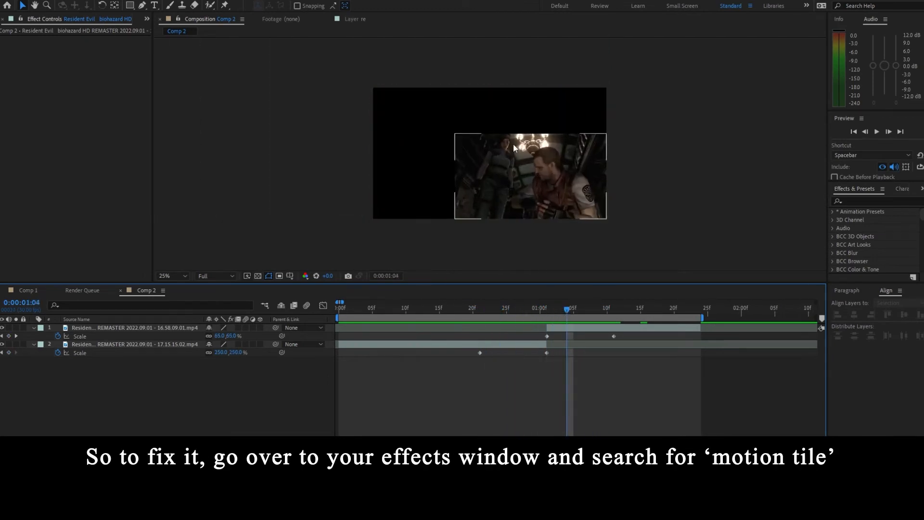
# - Find the Motion Tile effect and apply it to the second clip
pyautogui.click(576, 327)
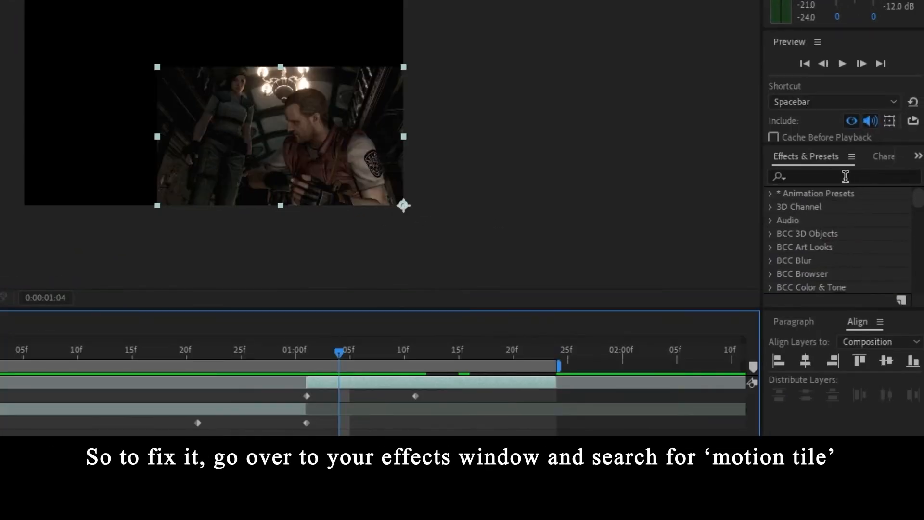
pyautogui.click(841, 177)
pyautogui.write('motion til')
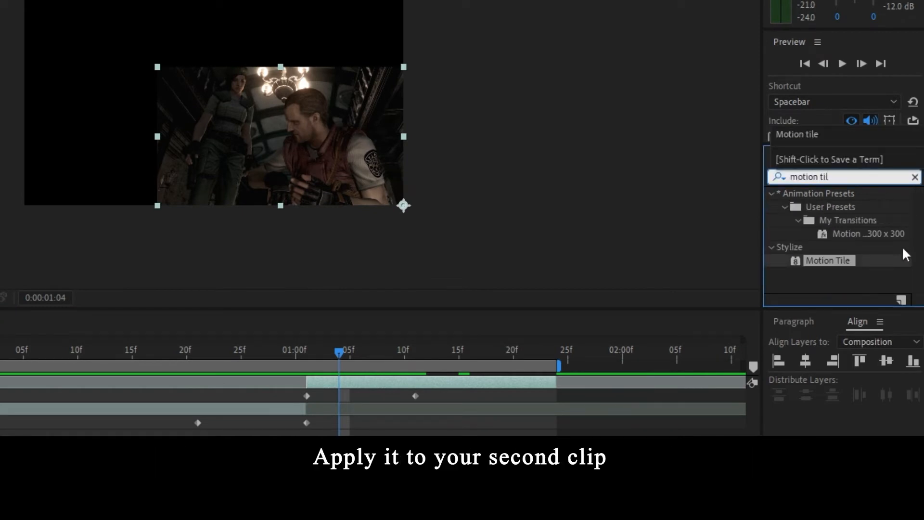
pyautogui.click(849, 259)
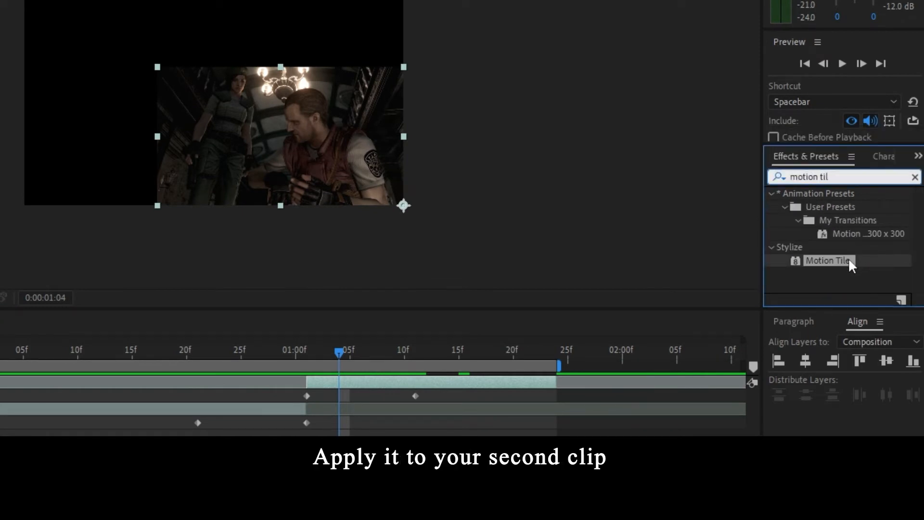
pyautogui.moveTo(819, 260); pyautogui.dragTo(384, 383)
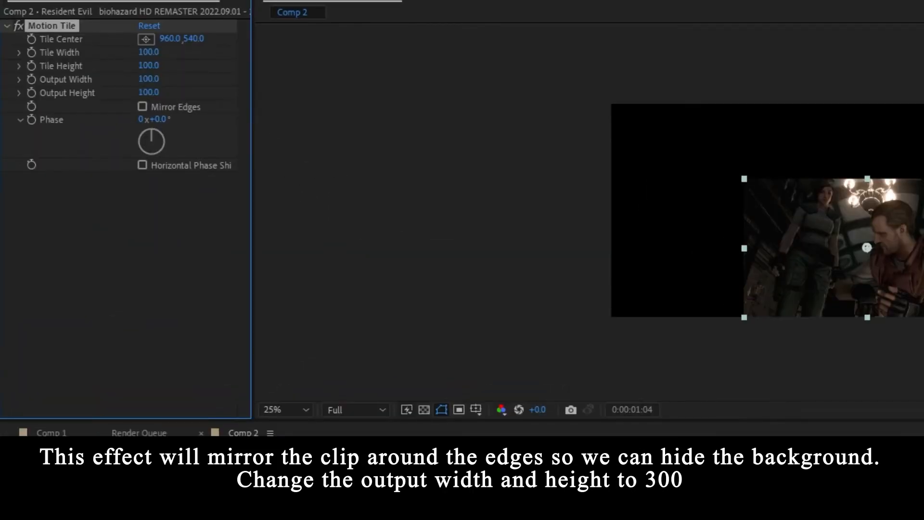
# - Set Motion Tile's Output Width and Output Height to 300 and enable Mirror Edges
pyautogui.click(154, 80)
pyautogui.press('Tab')
pyautogui.write('300')
pyautogui.press('Return')
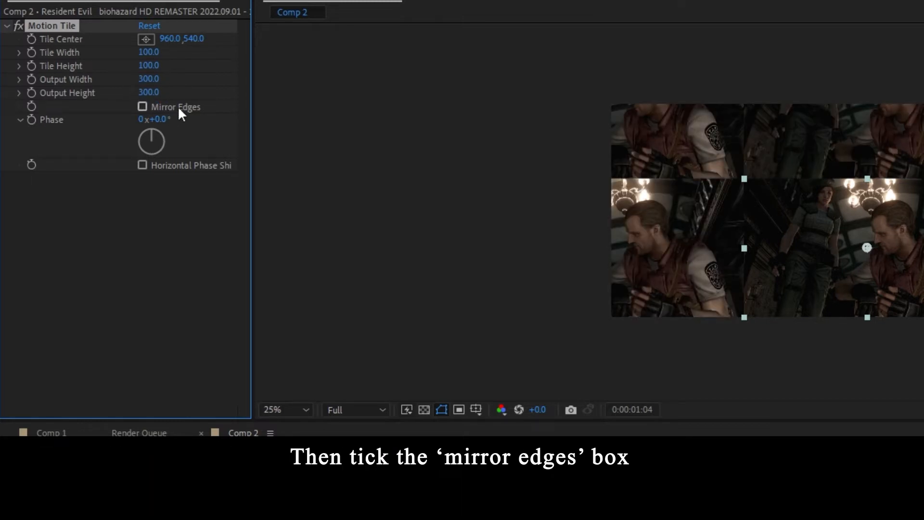
pyautogui.click(143, 106)
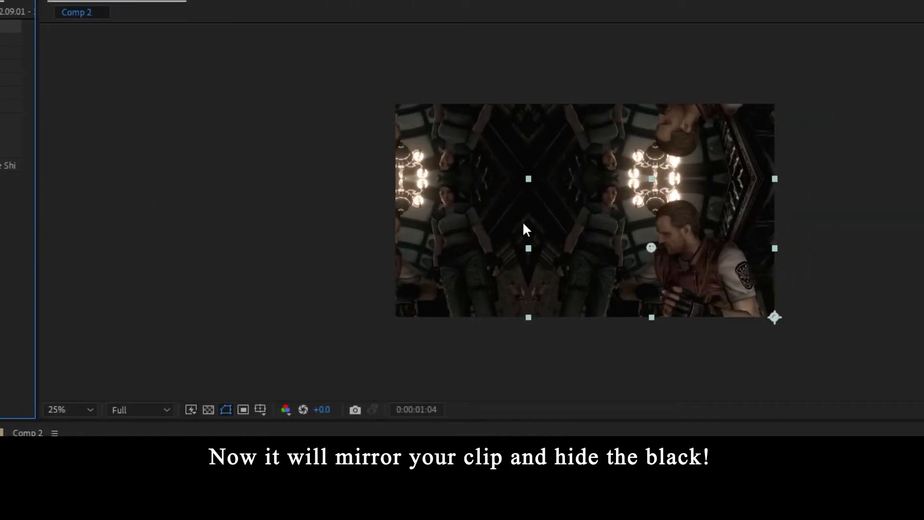
pyautogui.moveTo(569, 311)
pyautogui.mouseDown()
pyautogui.moveTo(515, 310)
pyautogui.moveTo(565, 313)
pyautogui.mouseUp()
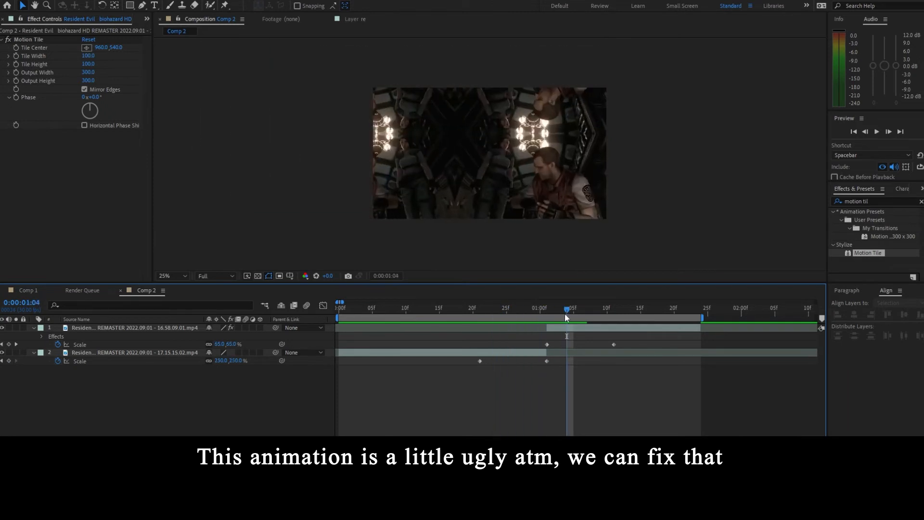
# - Apply Easy Ease to all four Scale keyframes of both clips
pyautogui.click(551, 310)
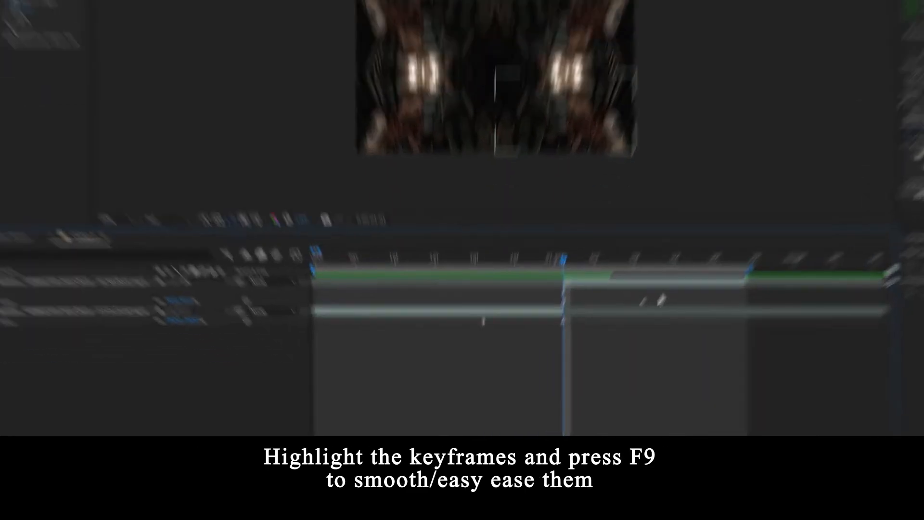
pyautogui.moveTo(662, 293); pyautogui.dragTo(454, 344)
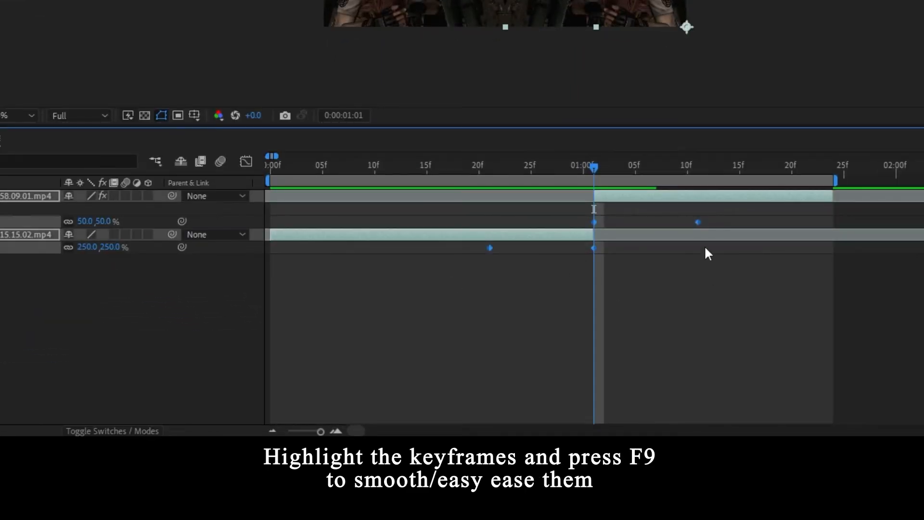
pyautogui.press('F9')
# - Isolate the first clip's two Scale keyframes and show their curve in the graph editor
pyautogui.click(245, 168)
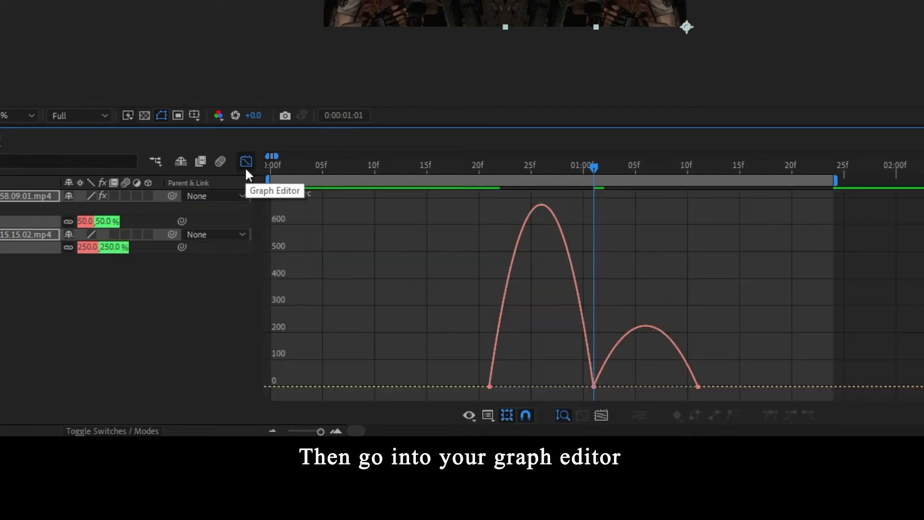
pyautogui.click(135, 333)
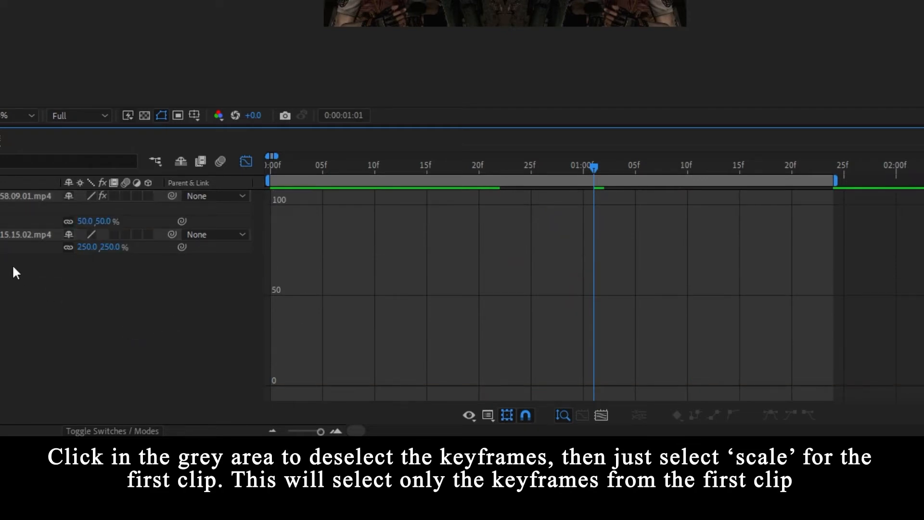
pyautogui.click(29, 247)
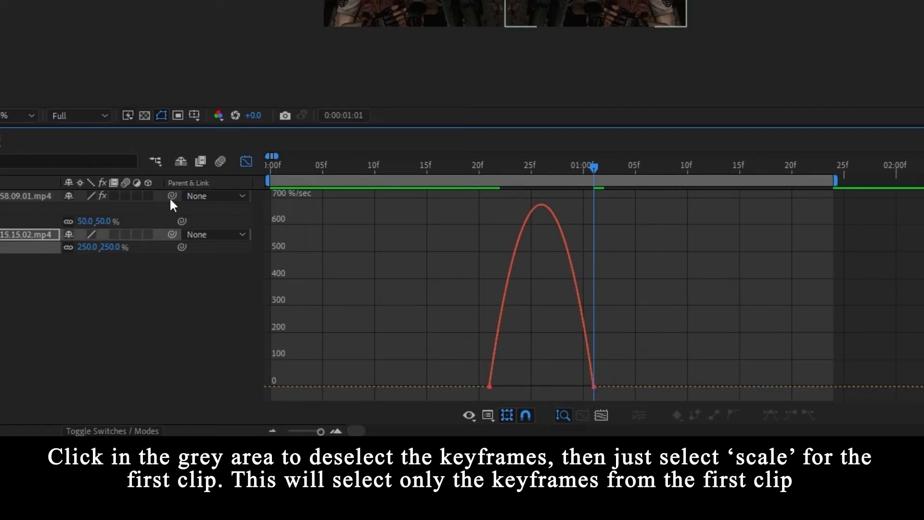
pyautogui.click(245, 162)
pyautogui.moveTo(471, 247); pyautogui.dragTo(635, 282)
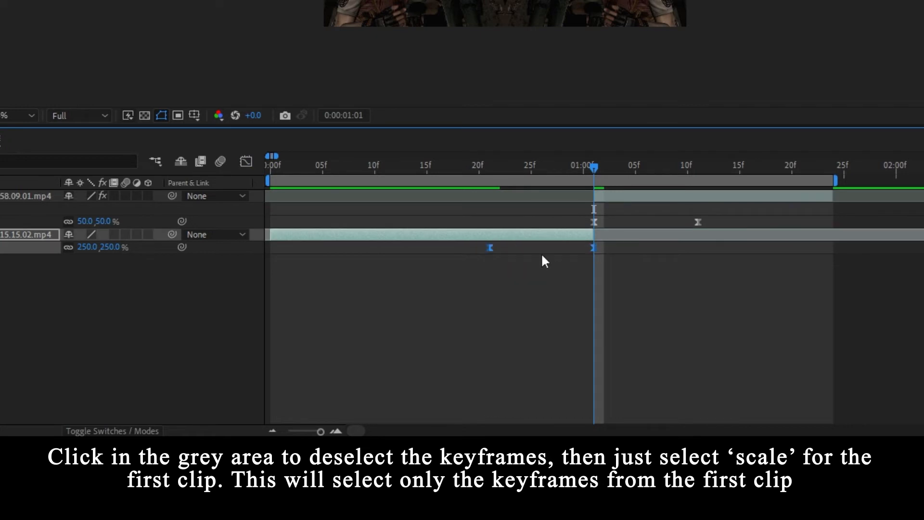
pyautogui.click(245, 161)
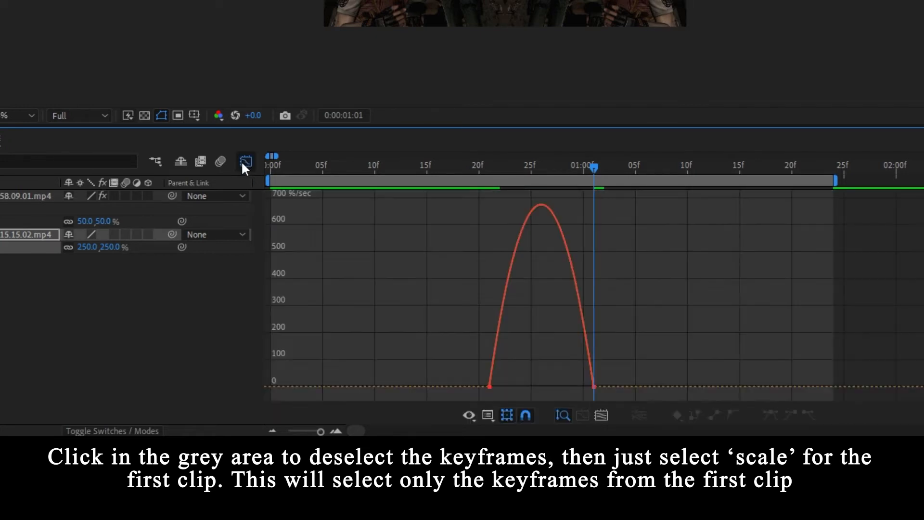
# - Use the speed graph and extend the first keyframe's easing handle forward so the first clip's zoom starts slowly and peaks late
pyautogui.click(488, 415)
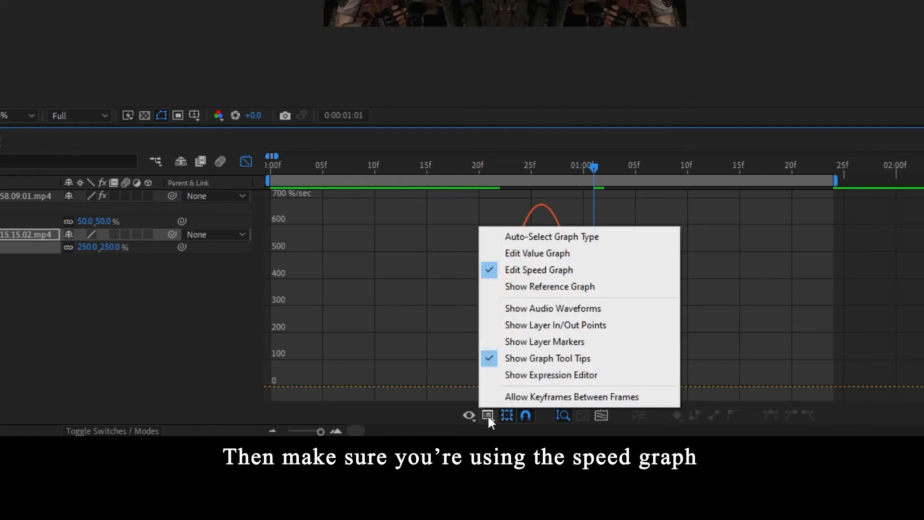
pyautogui.click(517, 270)
pyautogui.moveTo(454, 355); pyautogui.dragTo(561, 385)
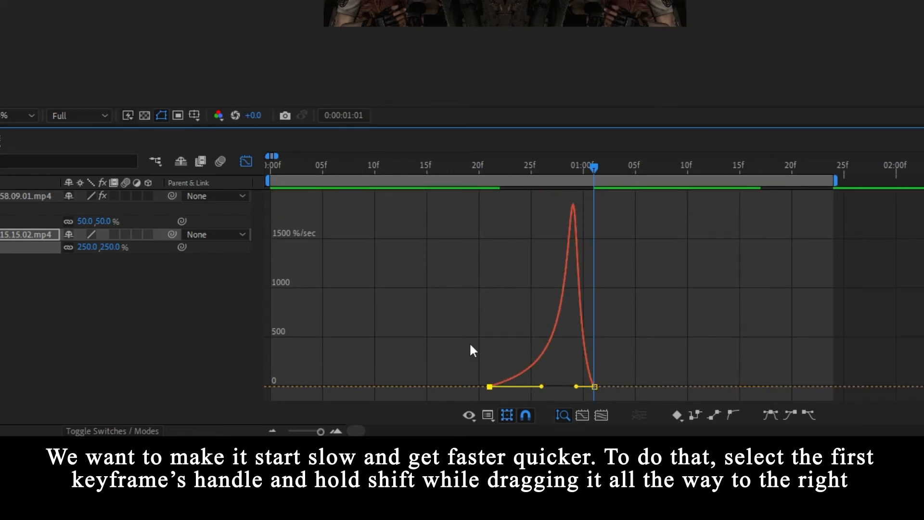
# - Move the first clip's Scale keyframes to 0:00:00:19 and 0:00:01:04, aligning the speed peak with the second clip's start
pyautogui.click(337, 431)
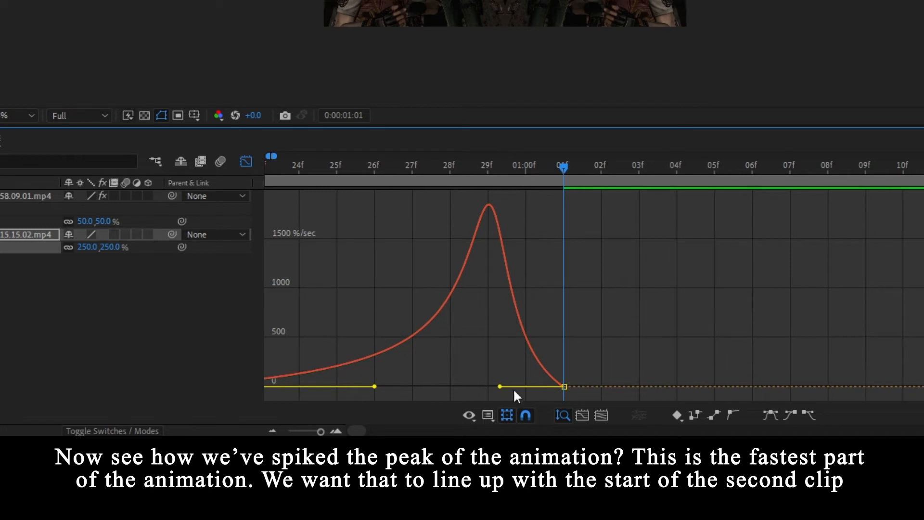
pyautogui.moveTo(564, 388)
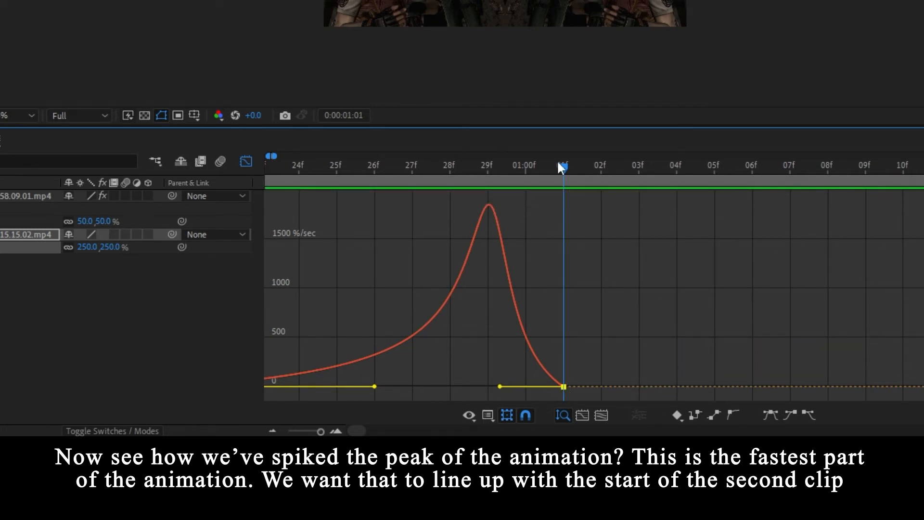
pyautogui.click(246, 161)
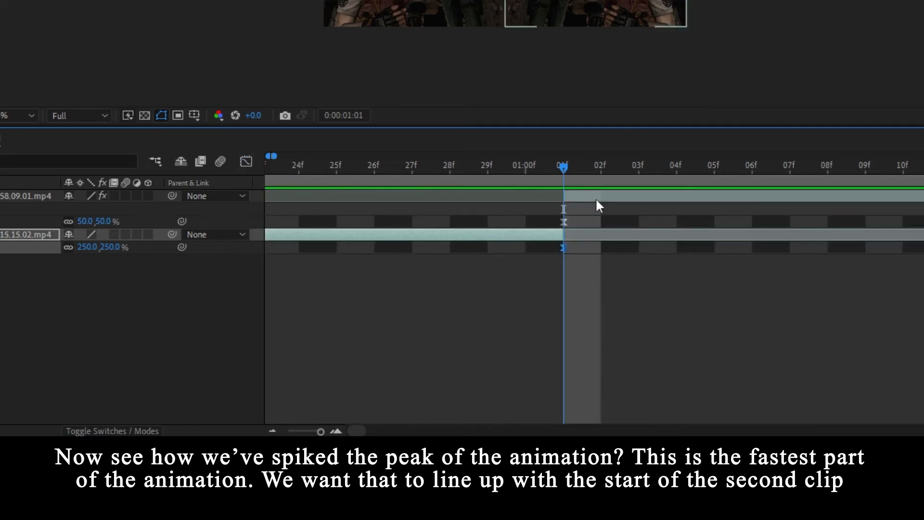
pyautogui.click(247, 162)
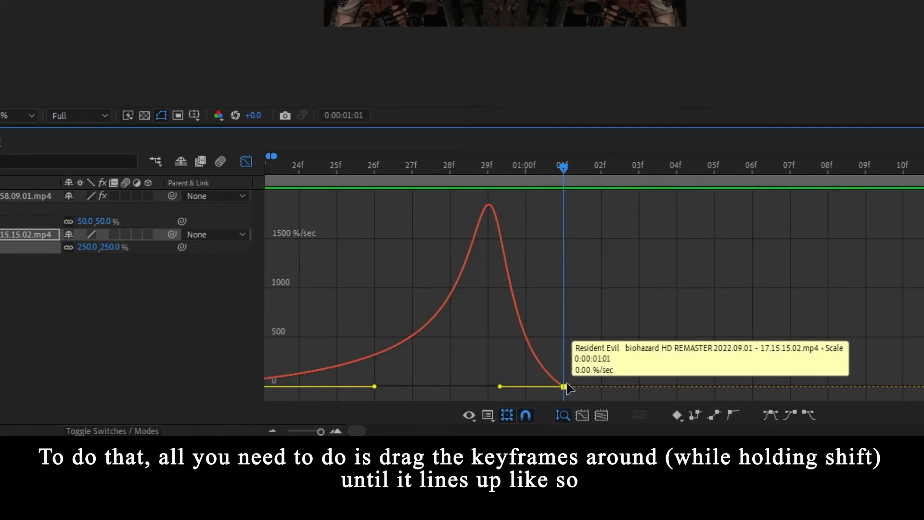
pyautogui.moveTo(564, 387); pyautogui.dragTo(676, 387)
pyautogui.press('-')
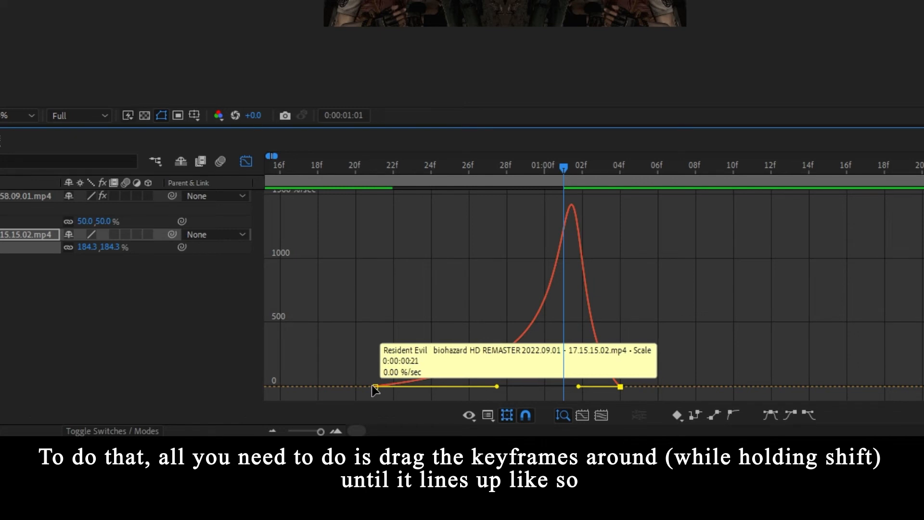
pyautogui.moveTo(376, 386); pyautogui.dragTo(337, 388)
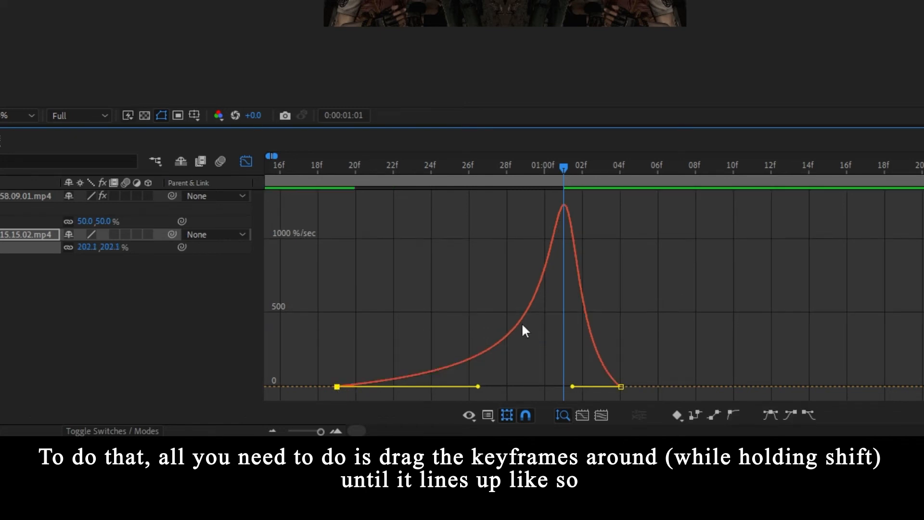
# - Isolate the second clip's Scale keyframes in the graph editor and extend the last keyframe's easing handle backward so the speed peaks early
pyautogui.click(246, 161)
pyautogui.click(576, 199)
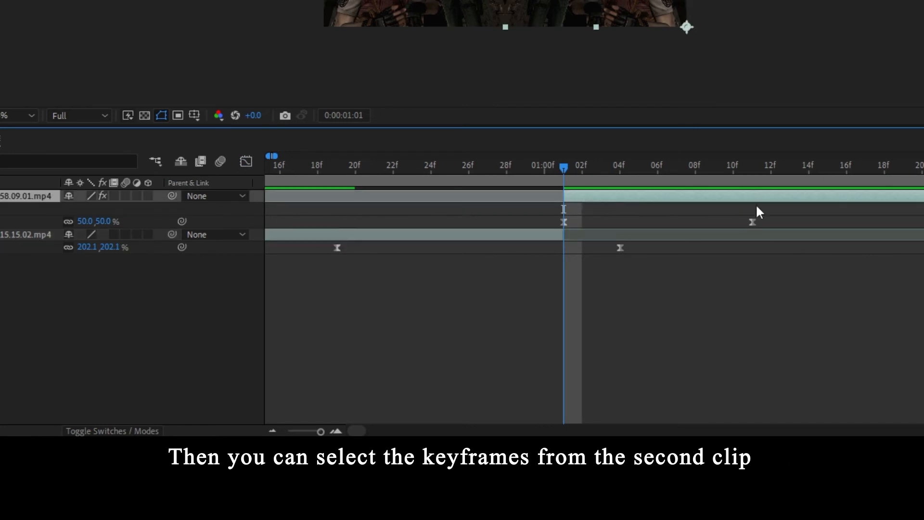
pyautogui.moveTo(809, 214); pyautogui.dragTo(576, 230)
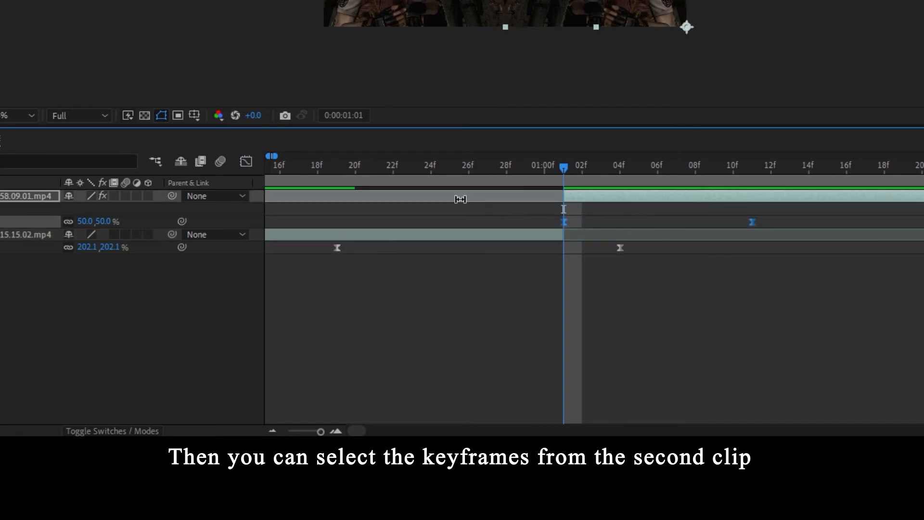
pyautogui.click(246, 161)
pyautogui.moveTo(835, 341); pyautogui.dragTo(602, 393)
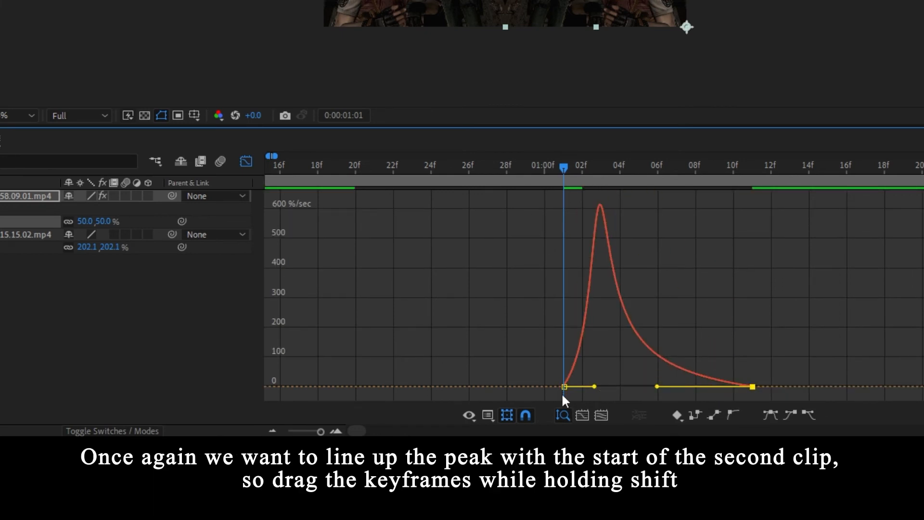
# - Move the second clip's Scale keyframes to 0:00:00:28 and 0:00:01:14 to align its speed peak, and compare both clips' curves
pyautogui.moveTo(564, 388); pyautogui.dragTo(513, 392)
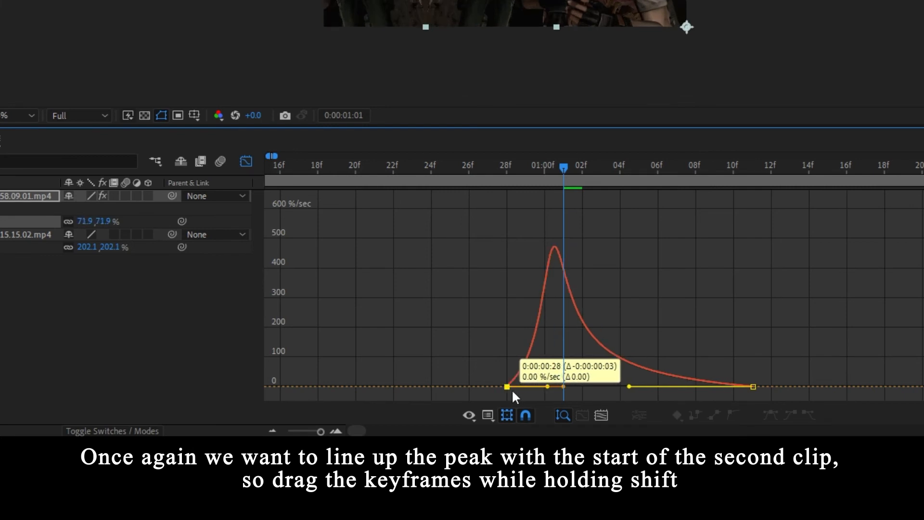
pyautogui.moveTo(754, 387); pyautogui.dragTo(813, 387)
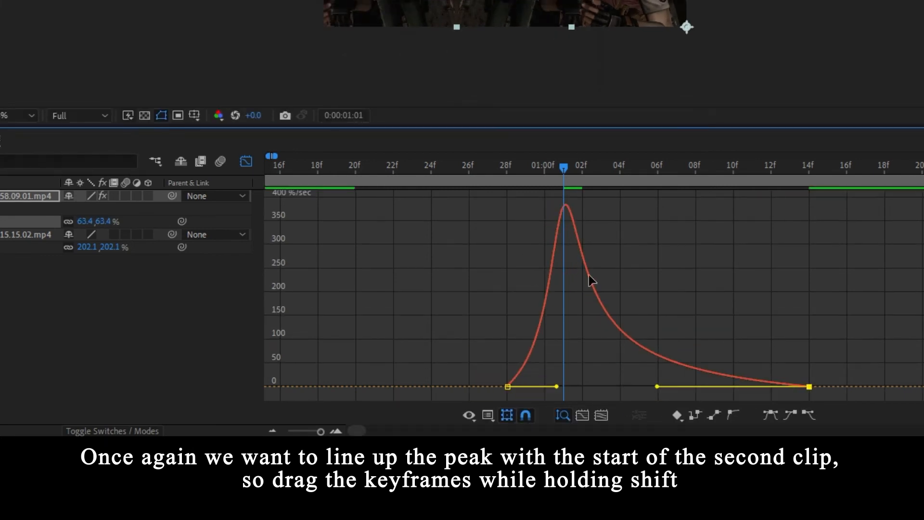
pyautogui.click(31, 343)
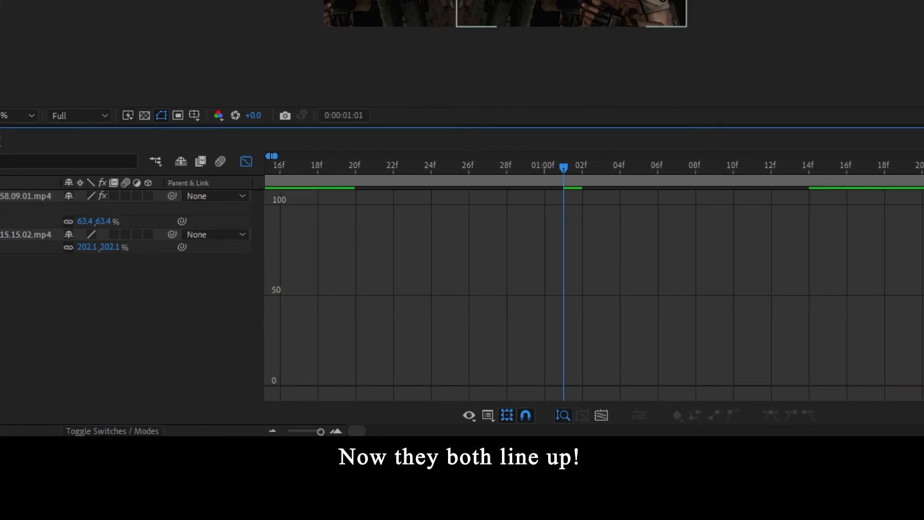
pyautogui.click(5, 221)
pyautogui.keyDown('shift'); pyautogui.click(5, 247); pyautogui.keyUp('shift')
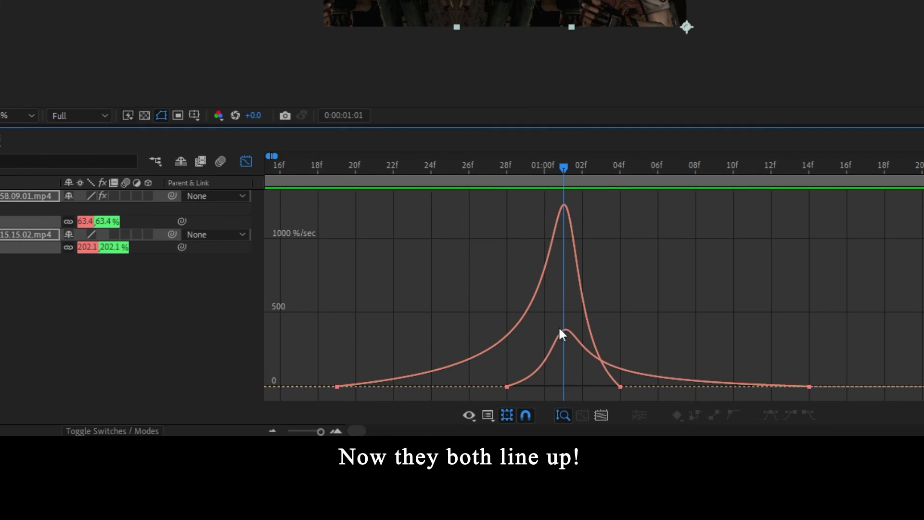
# - Leave the graph editor and enable motion blur for the composition and both clips
pyautogui.click(135, 338)
pyautogui.click(246, 162)
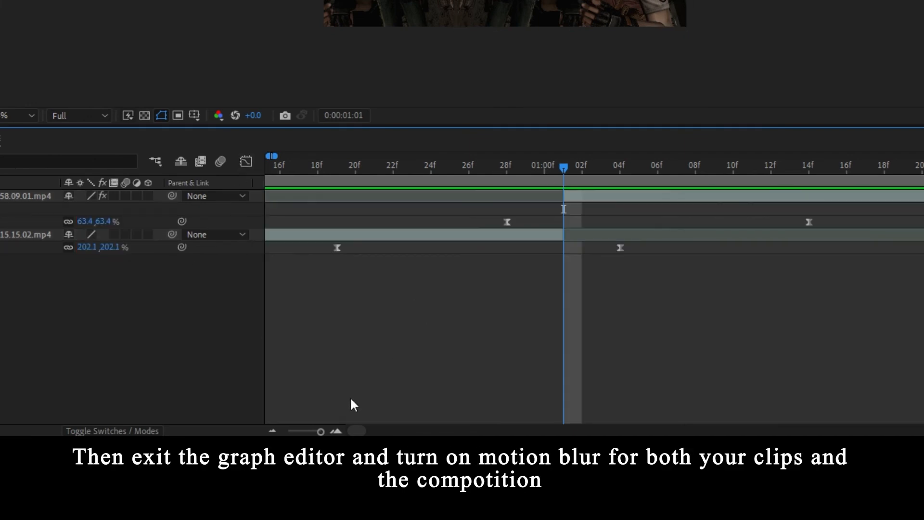
pyautogui.click(273, 432)
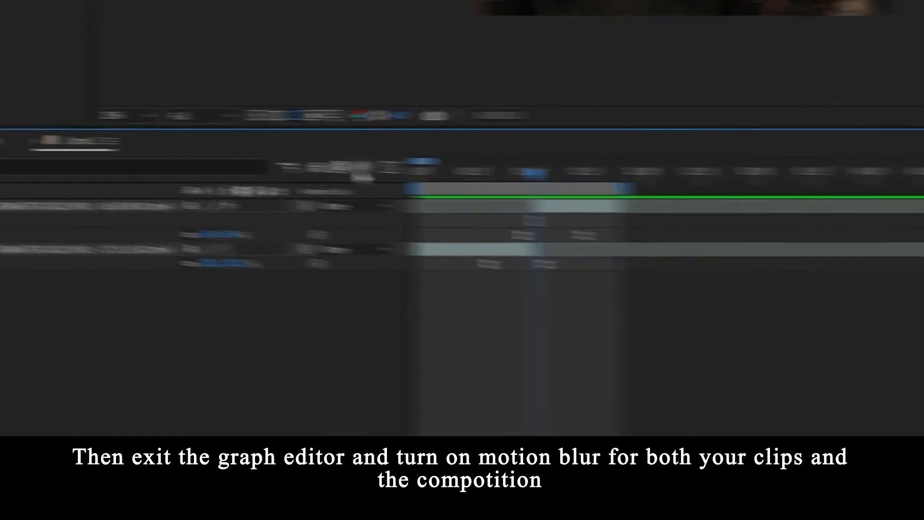
pyautogui.click(504, 175)
pyautogui.moveTo(384, 216); pyautogui.dragTo(383, 277)
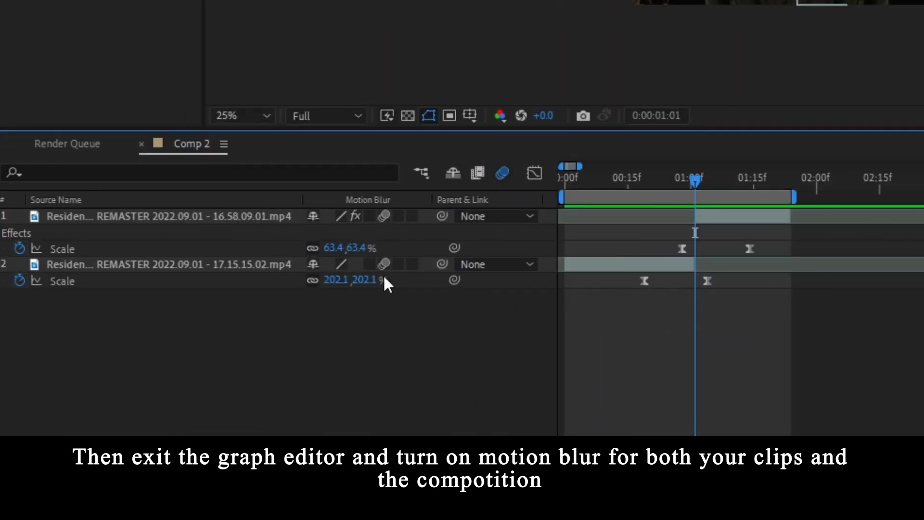